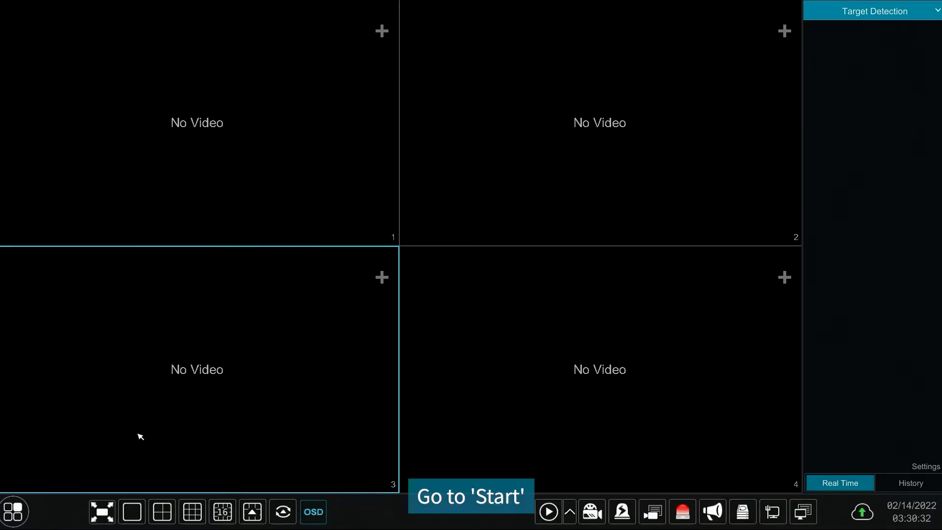
On Settings > Network TCP/IP, tick 'Obtain an IP address automatically' and 'Obtain DNS automatically'
click(15, 515)
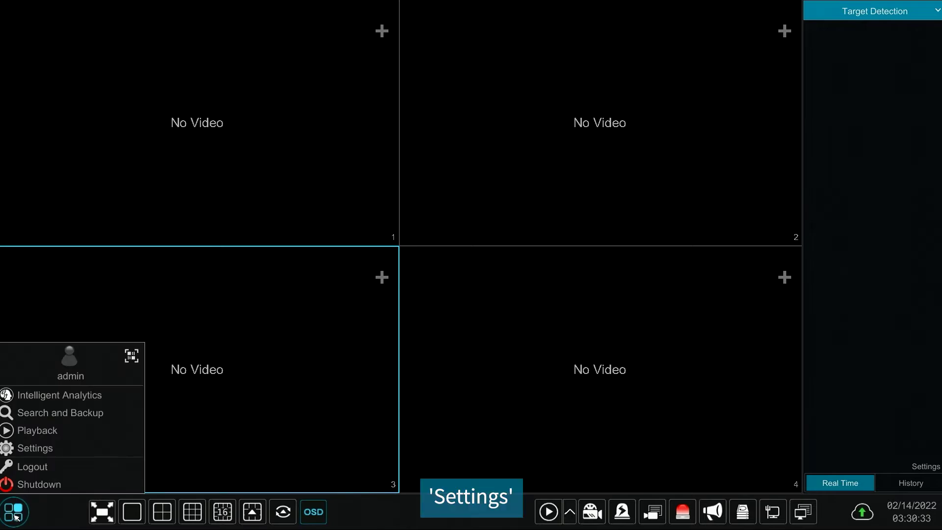
click(29, 449)
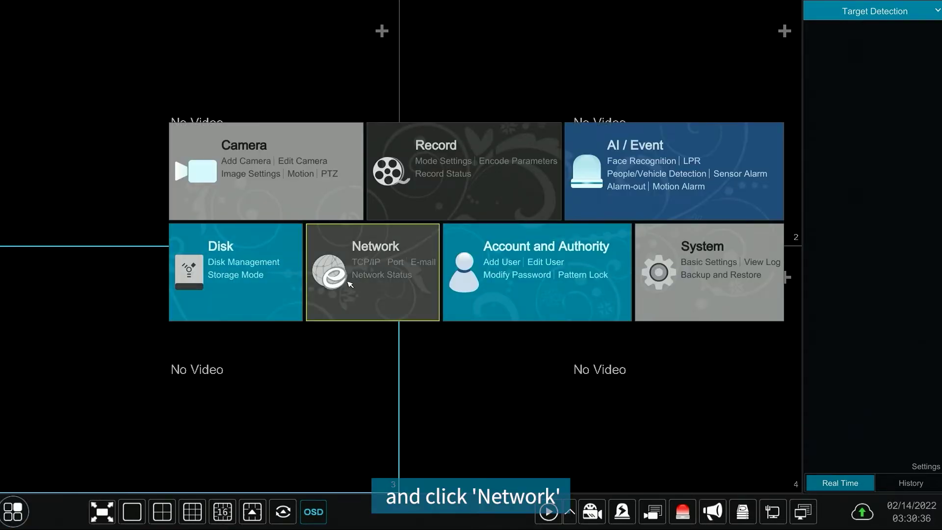
click(363, 250)
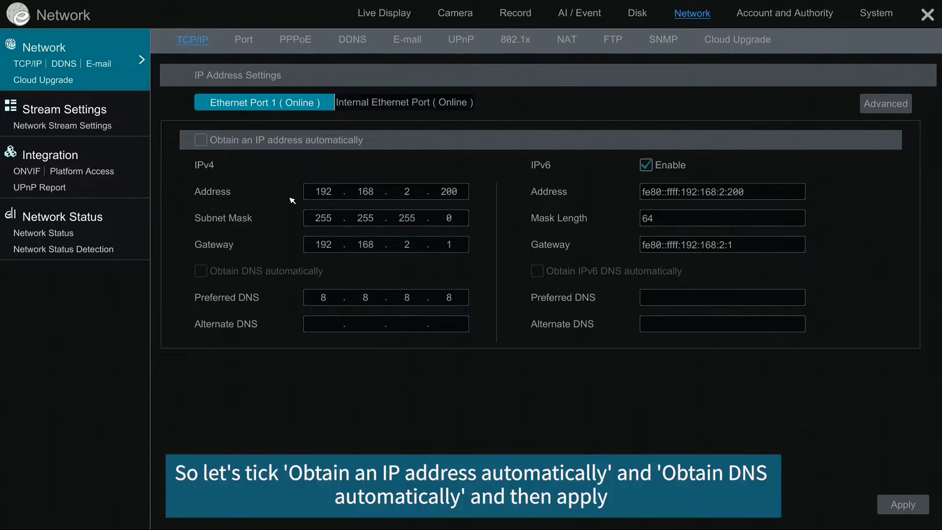
click(200, 141)
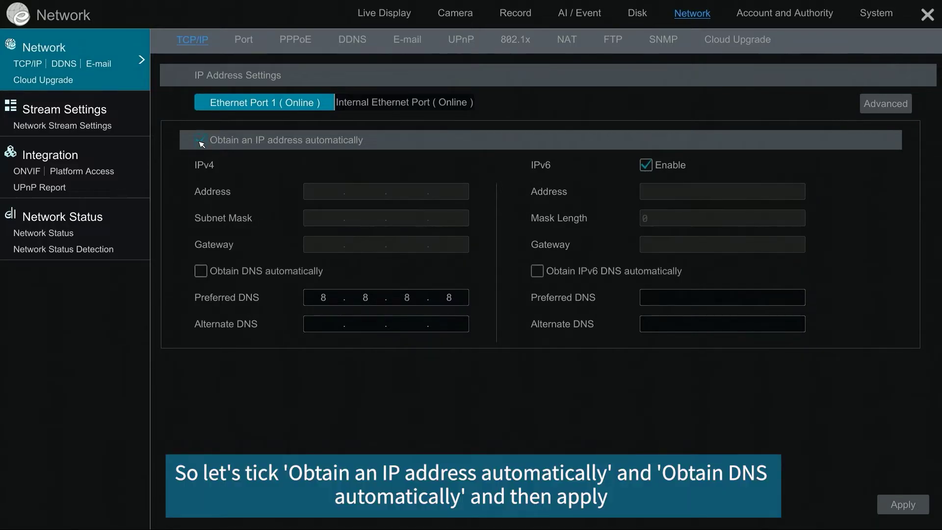
click(207, 277)
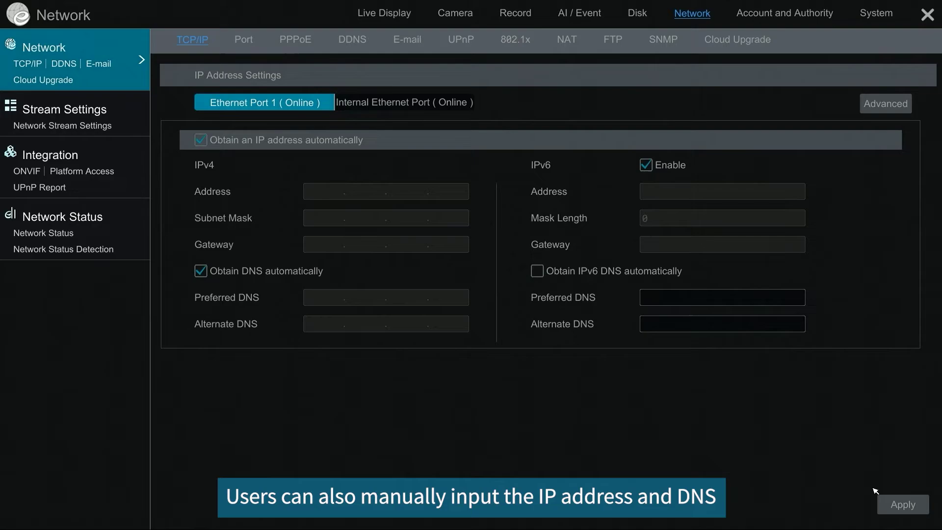
From the Camera tab, open Add Camera's Quick Add list and refresh it to 24 LAN devices
click(455, 15)
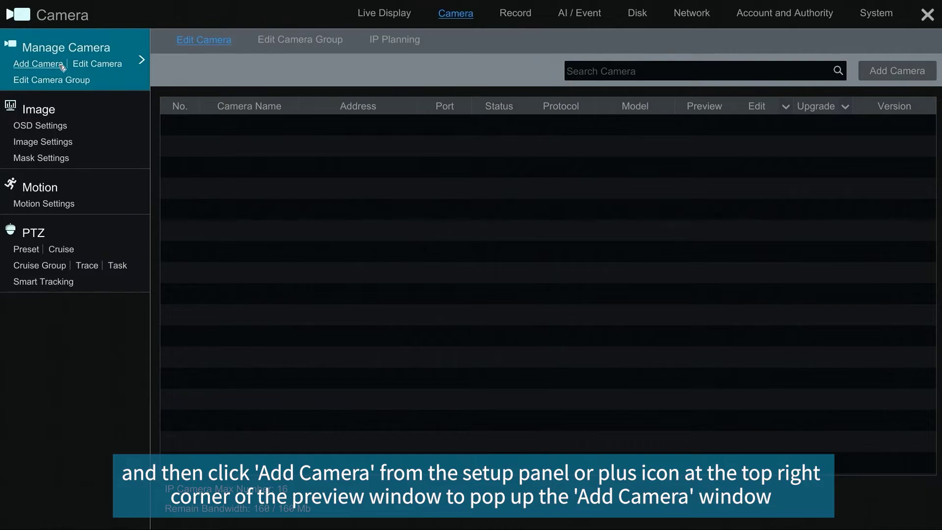
click(30, 67)
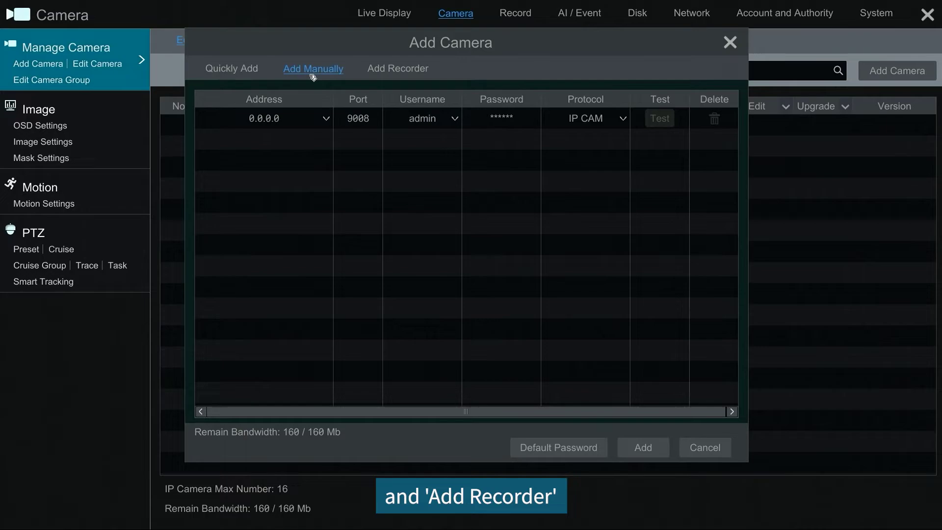
click(226, 70)
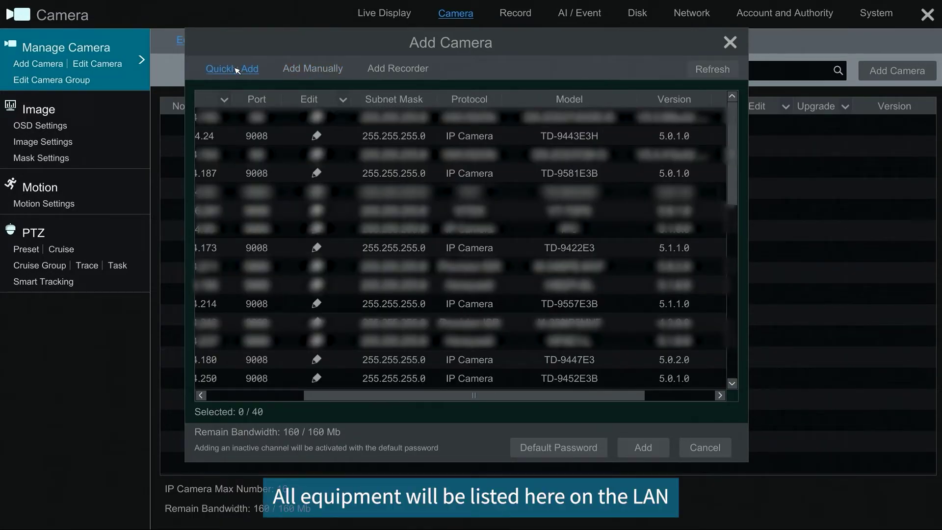
drag(387, 395, 289, 395)
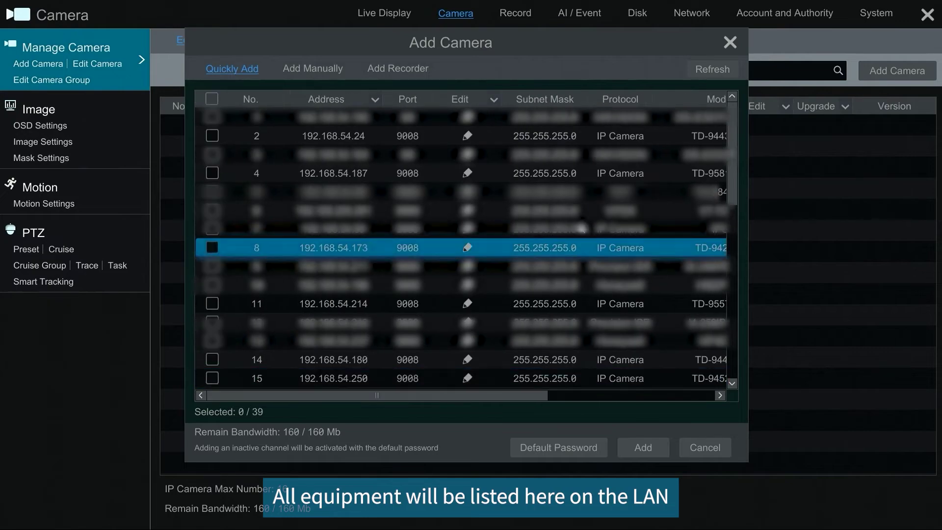
click(710, 73)
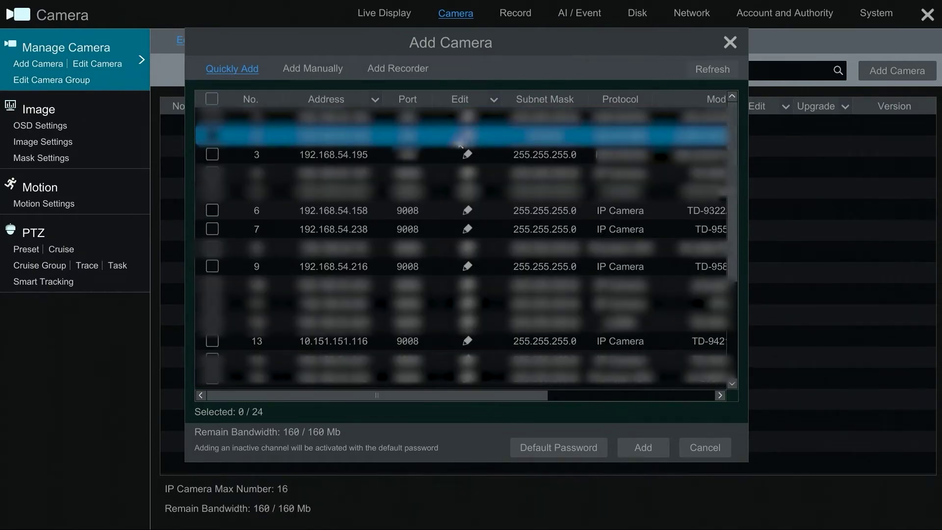
click(467, 155)
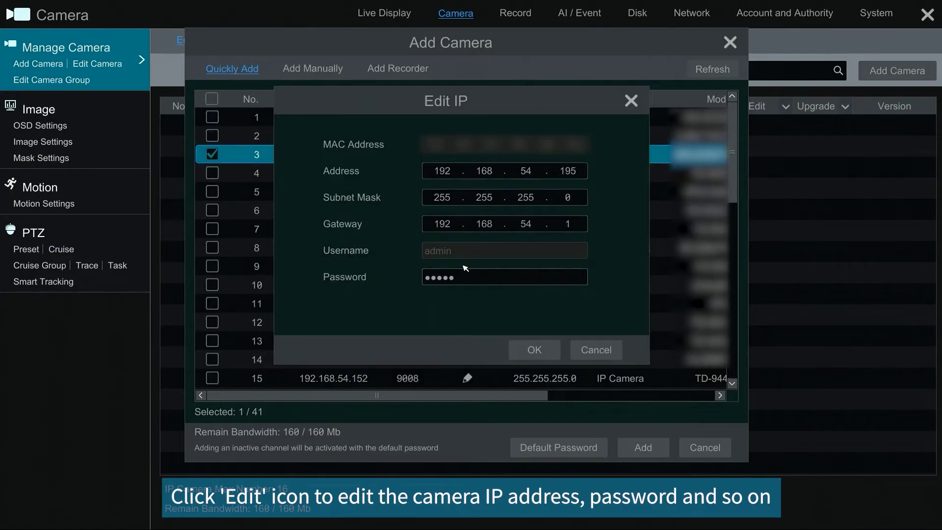
click(597, 350)
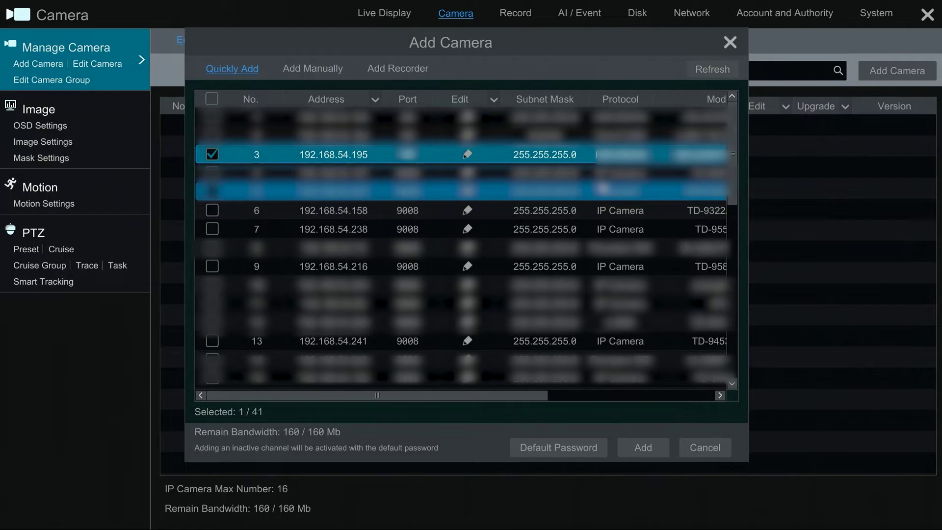
click(560, 448)
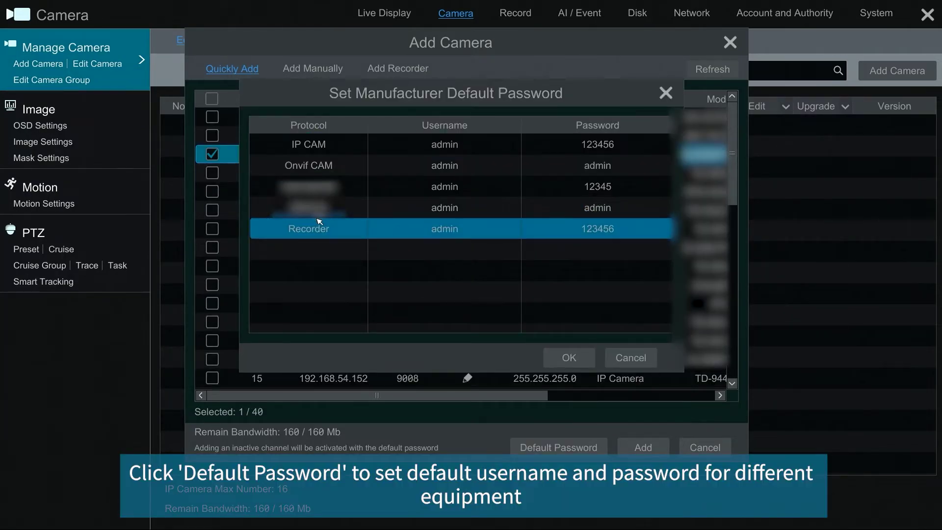
click(586, 143)
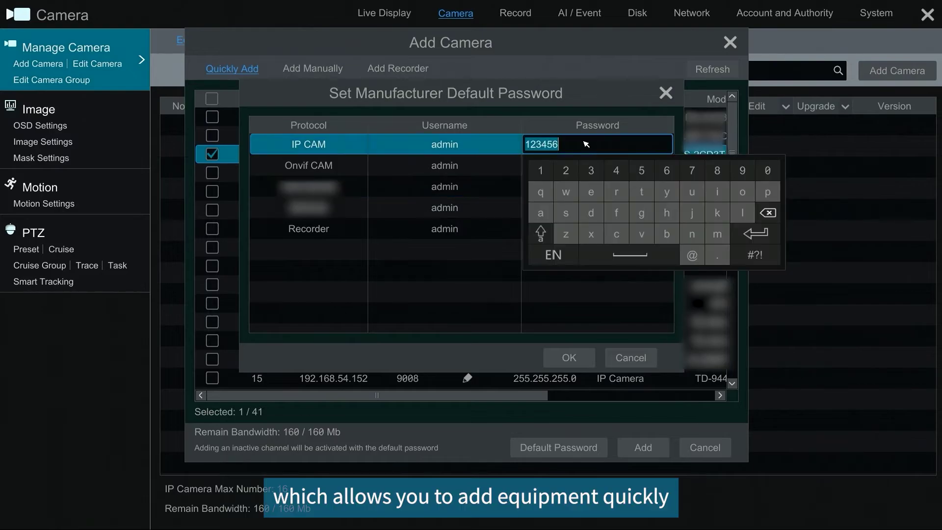
click(456, 147)
click(456, 147)
click(567, 326)
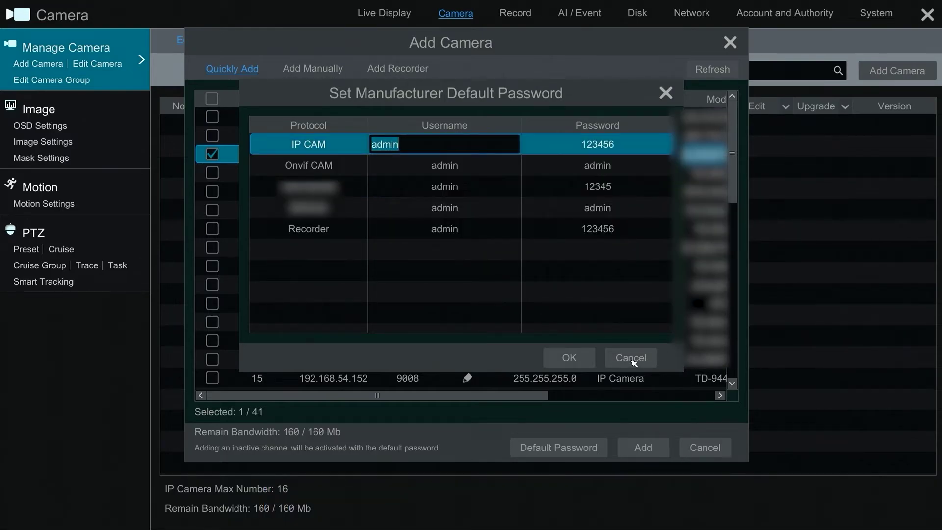
click(631, 358)
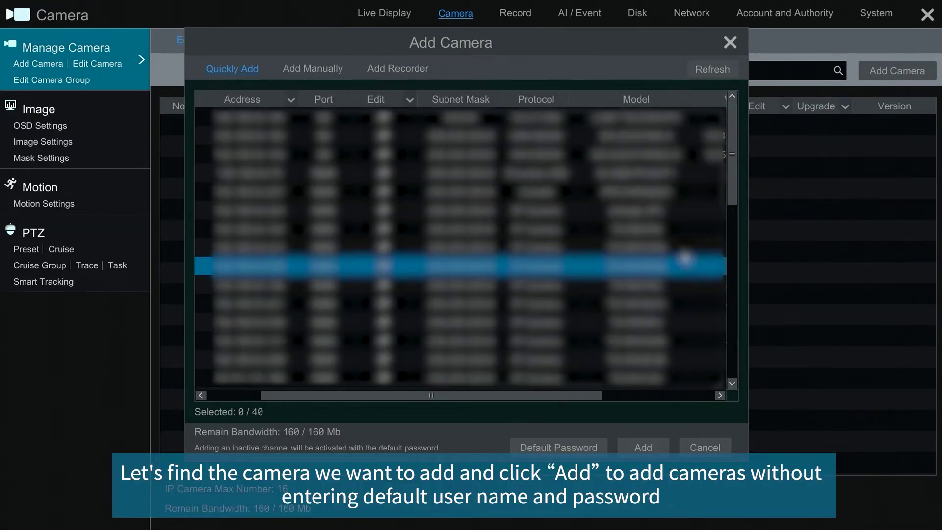
scroll(645, 296, down, 5)
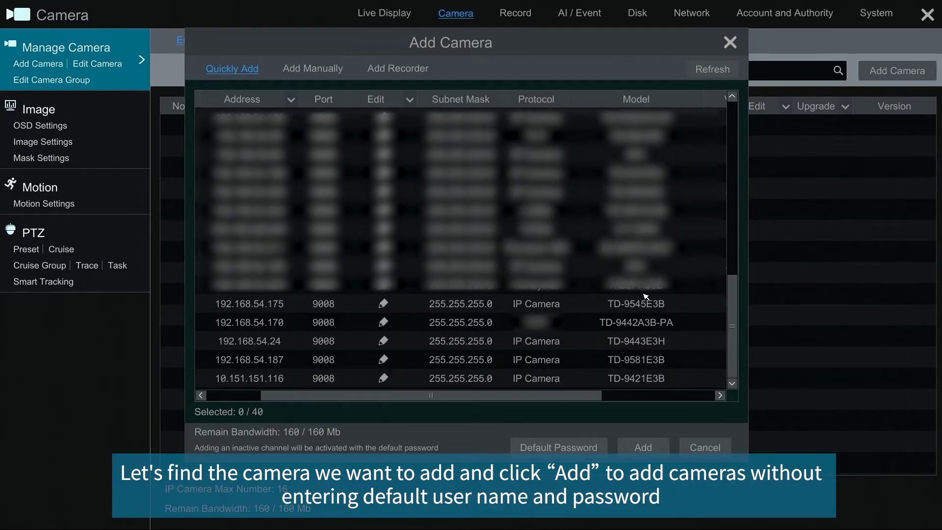
click(643, 322)
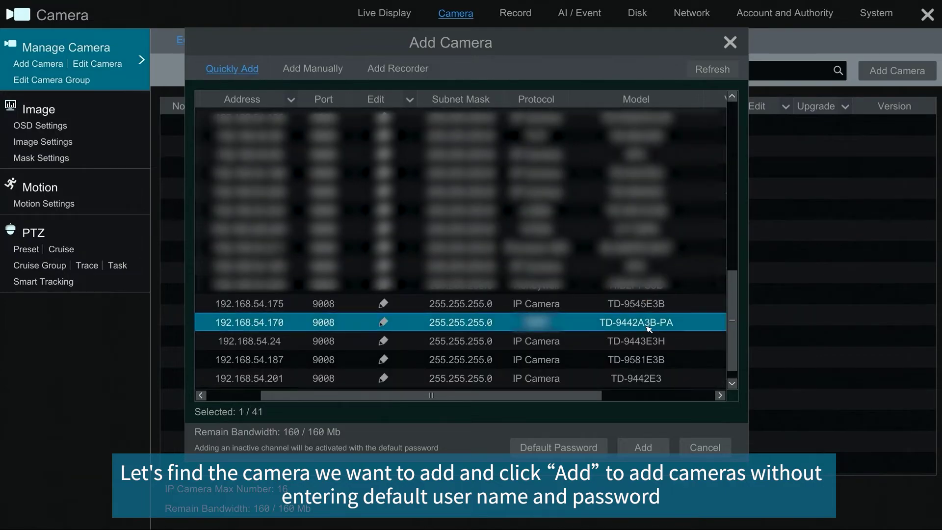
click(644, 447)
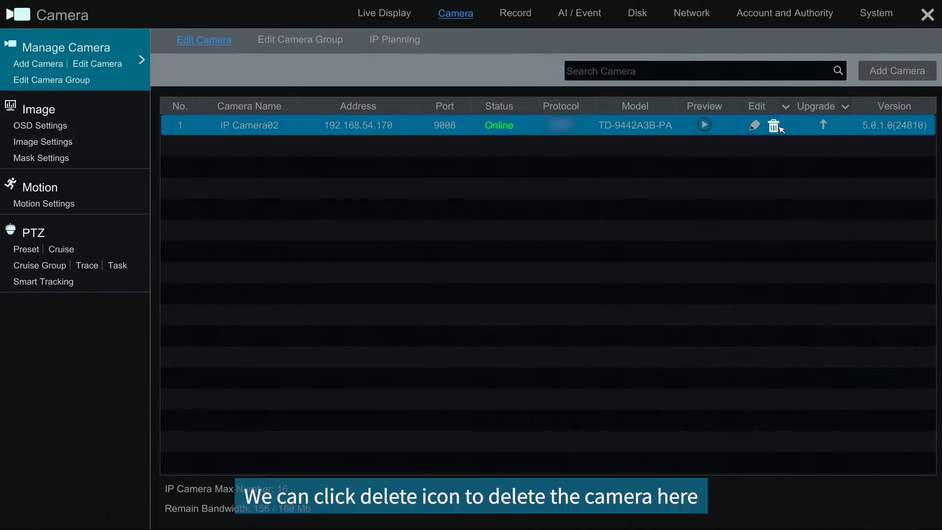
click(774, 126)
click(488, 304)
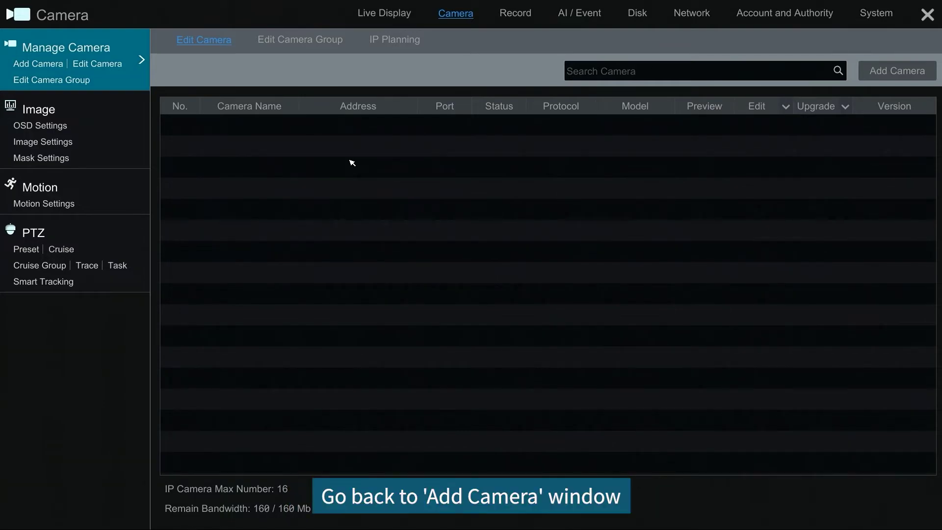
Open Add Camera's Add Manually tab and keep IPv4 as the address type
click(18, 65)
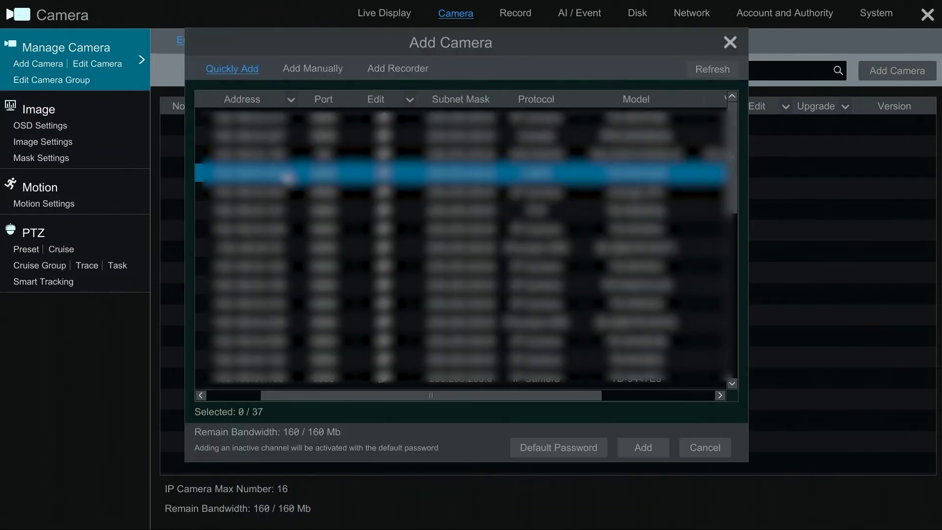
click(312, 69)
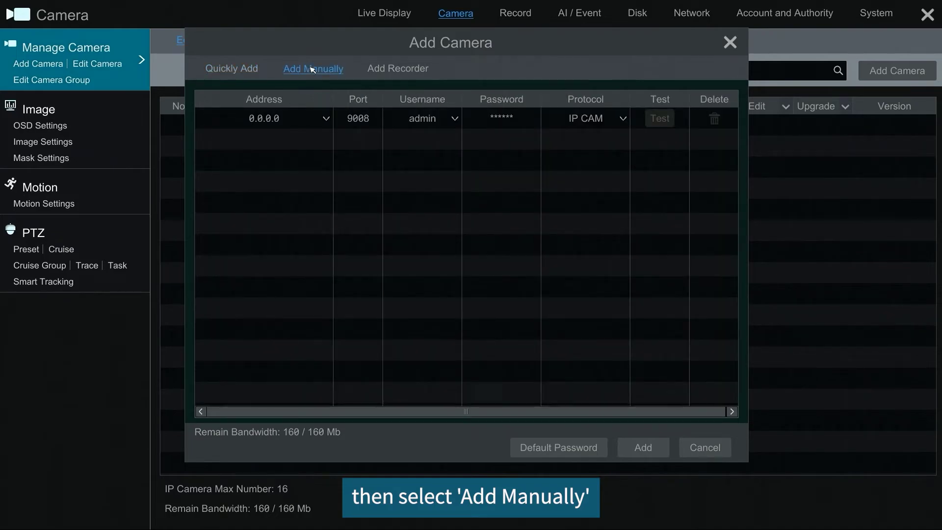
click(211, 113)
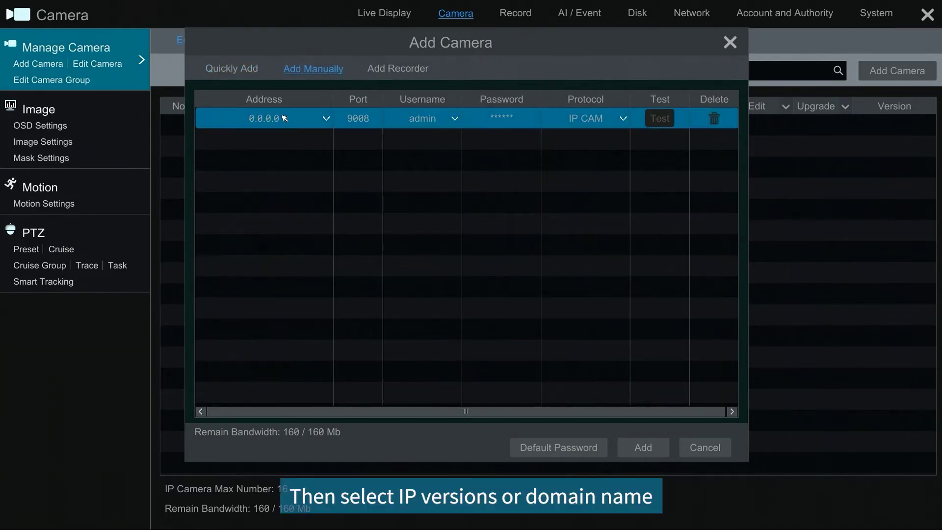
click(326, 118)
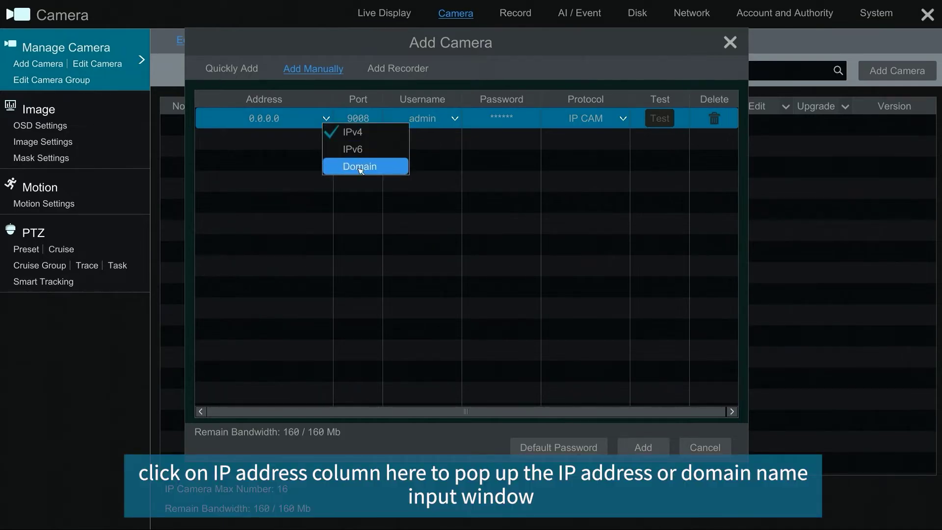
click(343, 133)
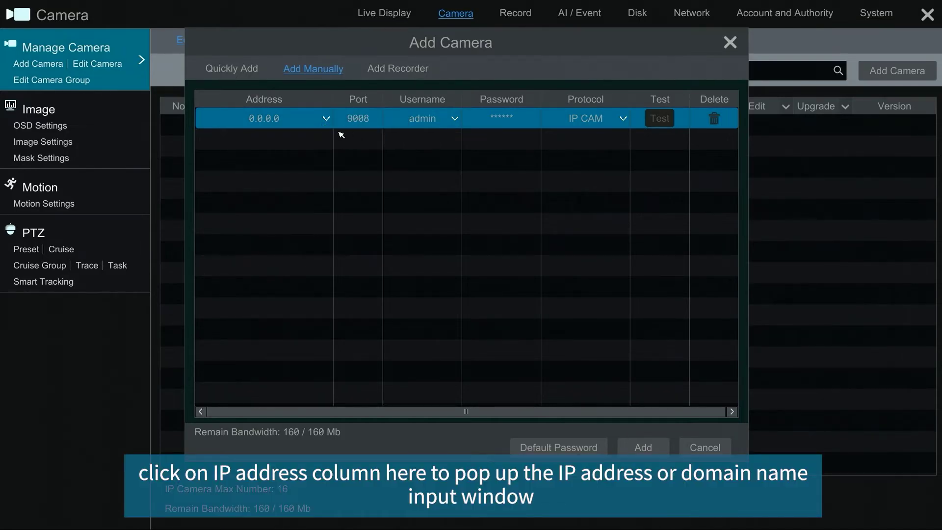
Enter 192.168.54.170 as the camera's address on the soft keypad
click(251, 120)
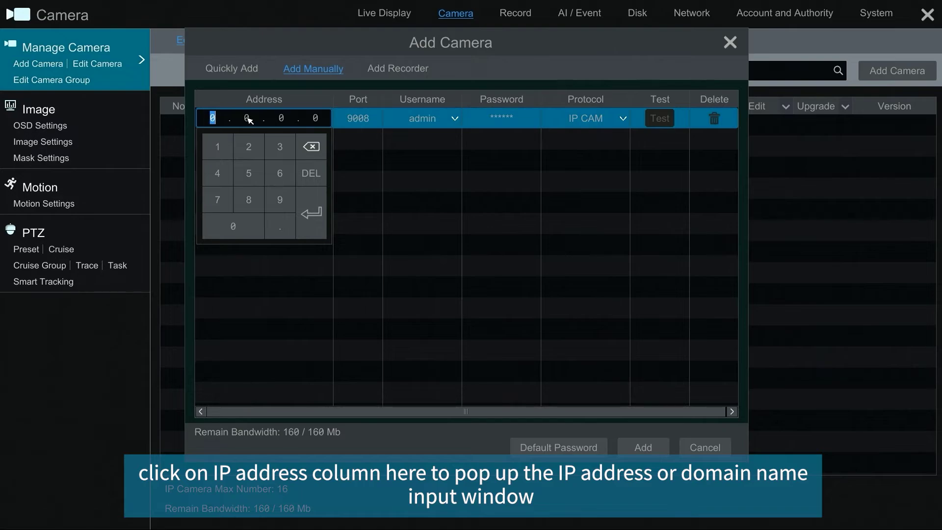
click(217, 149)
click(269, 197)
click(248, 145)
click(218, 156)
click(269, 171)
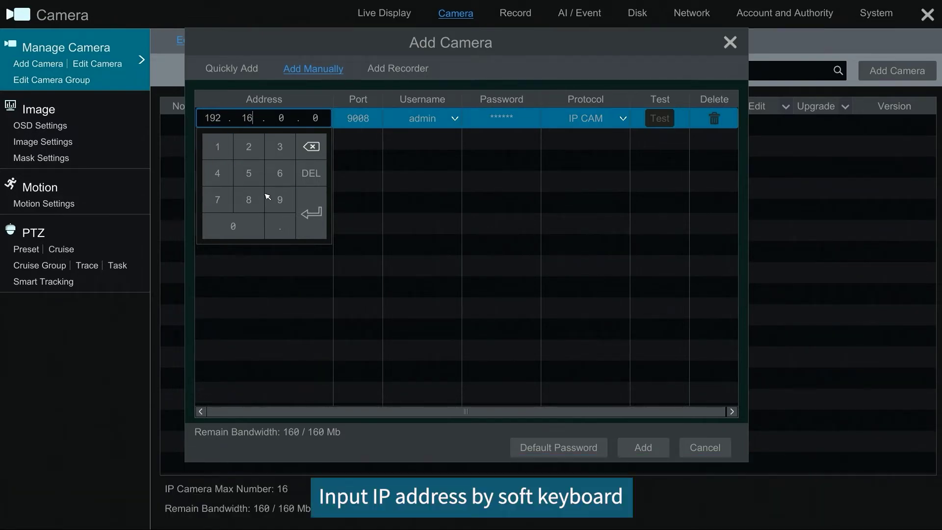
click(249, 197)
click(251, 174)
click(217, 174)
click(279, 225)
click(218, 147)
click(217, 199)
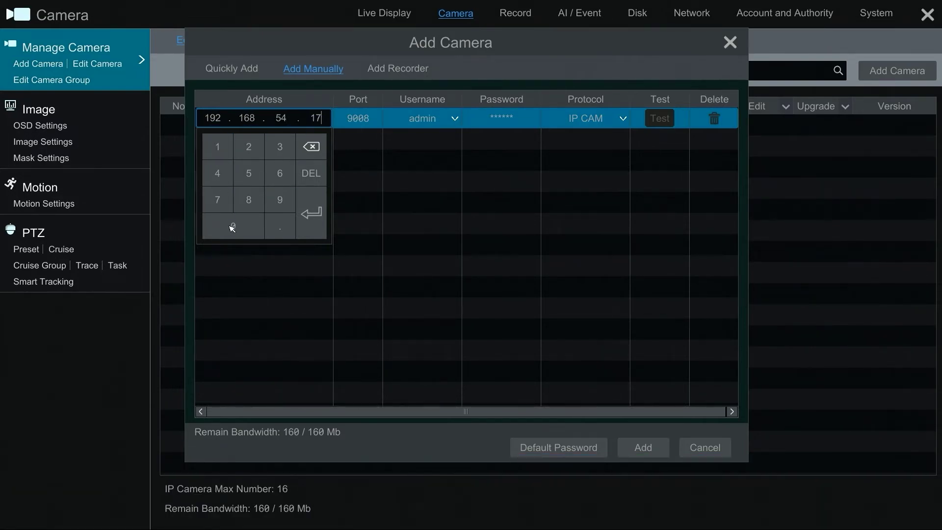
click(232, 227)
click(305, 216)
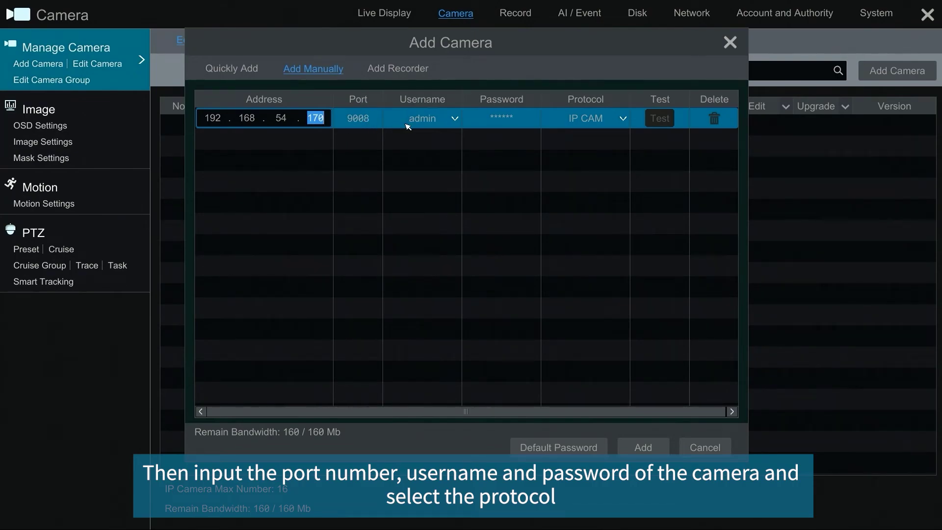
Test the 192.168.54.170 camera and add it, so IP Camera01 appears Online
click(595, 119)
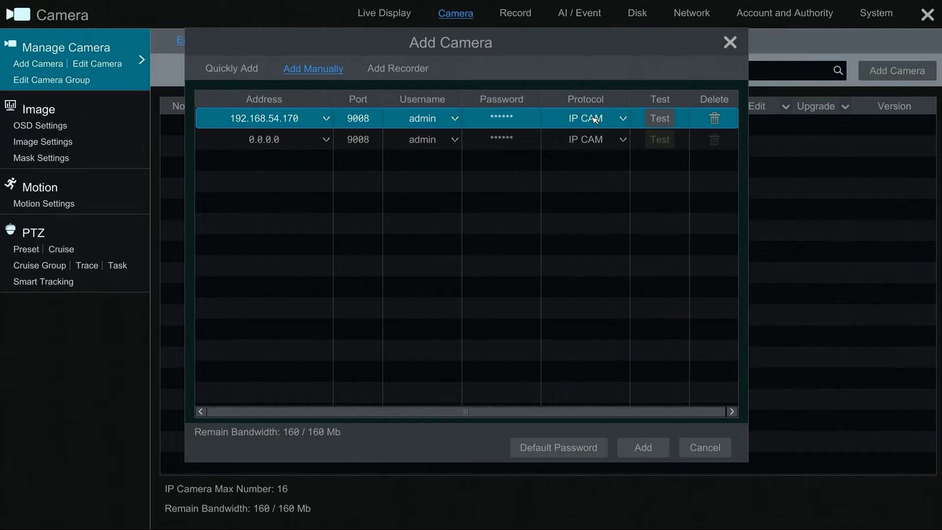
click(660, 119)
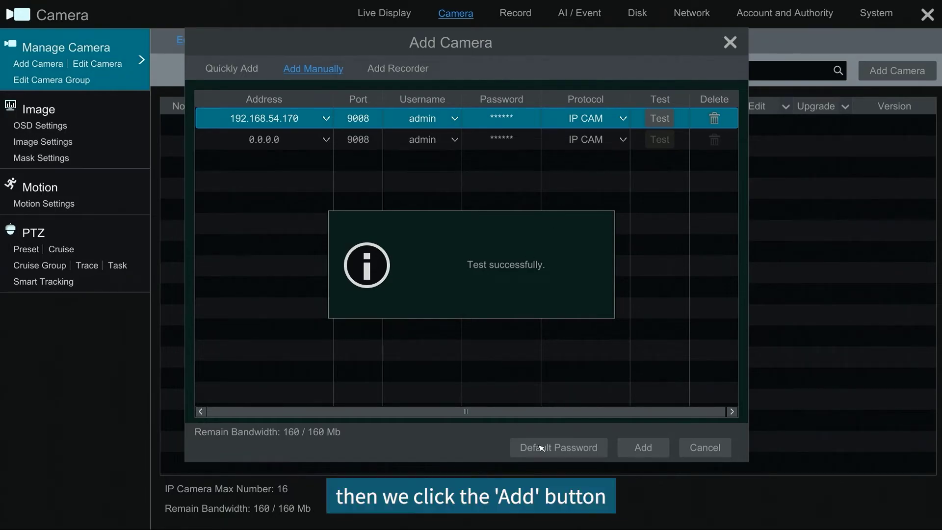
click(640, 448)
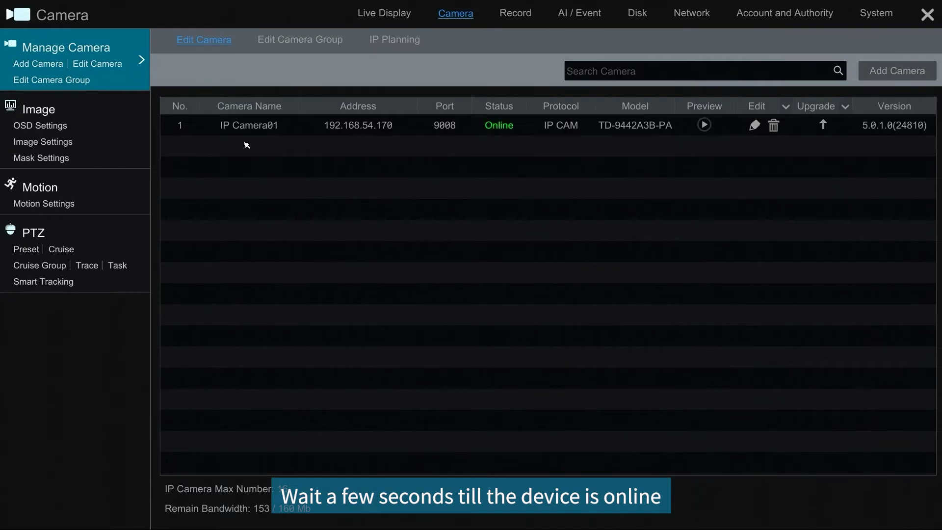
click(265, 132)
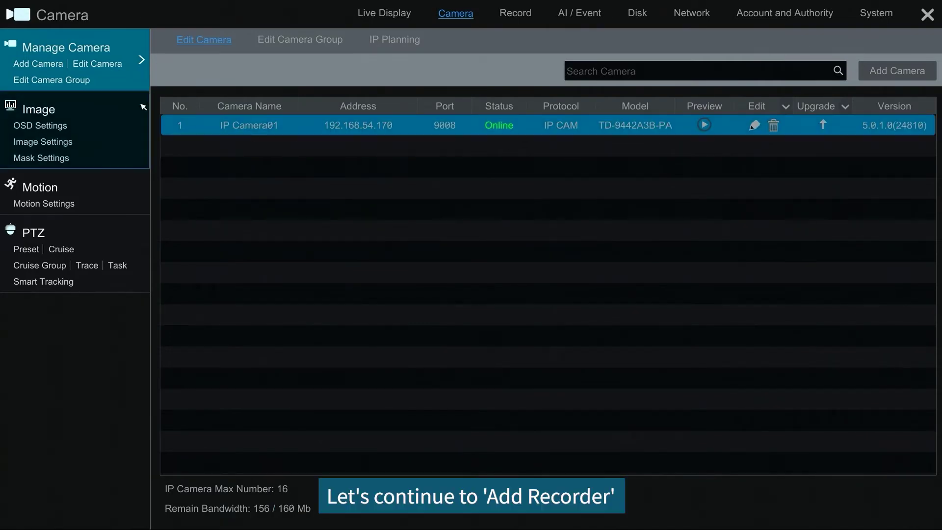
In Add Recorder, select the recorder at 192.168.54.252 and start adding it
click(49, 68)
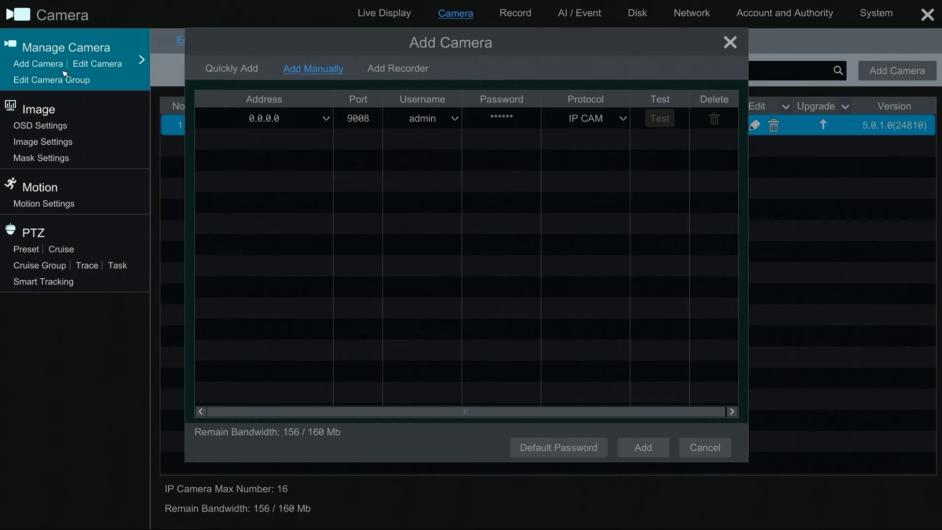
click(397, 71)
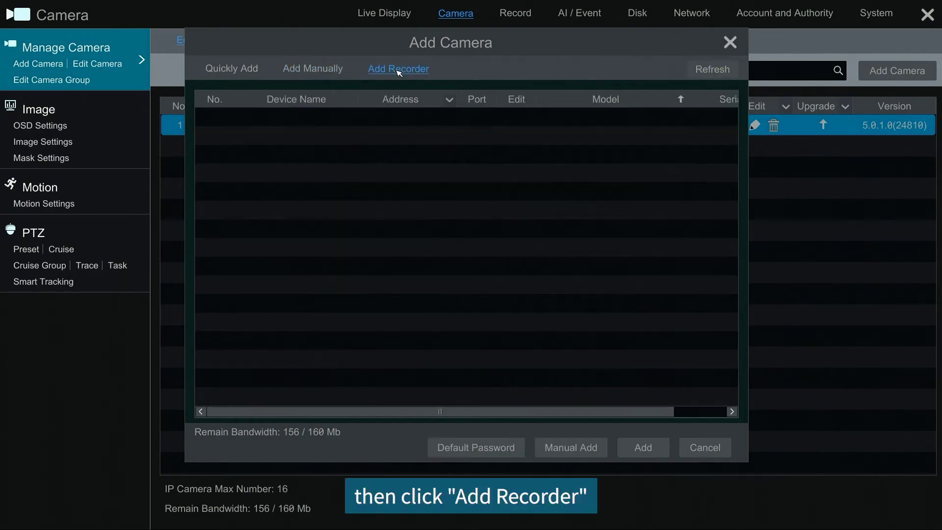
click(593, 343)
scroll(608, 366, down, 3)
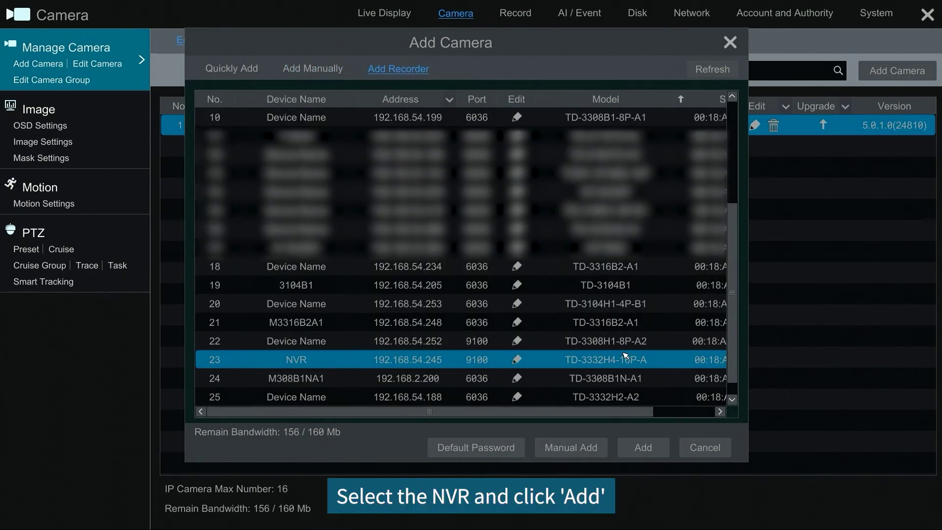
click(608, 338)
click(637, 447)
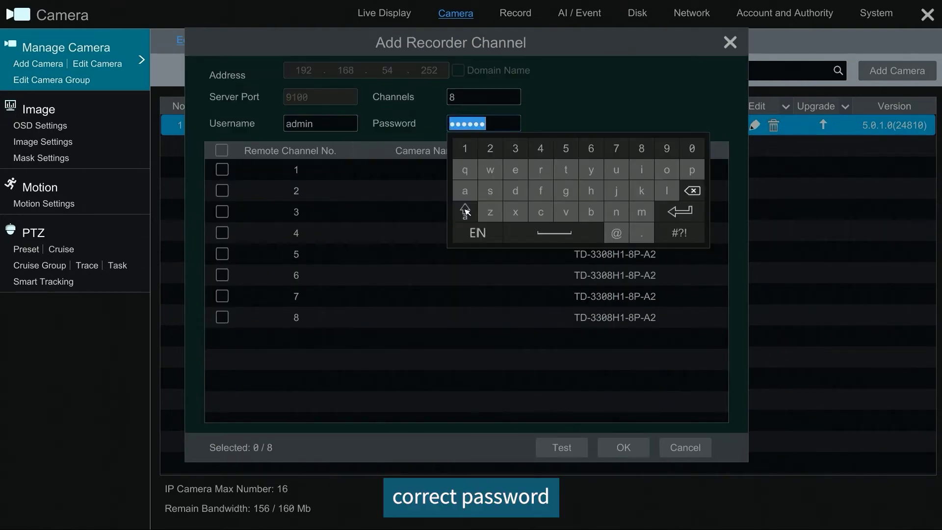
Enter the recorder's password, test the connection, and add its channel 7 IP Camera
click(465, 211)
click(604, 205)
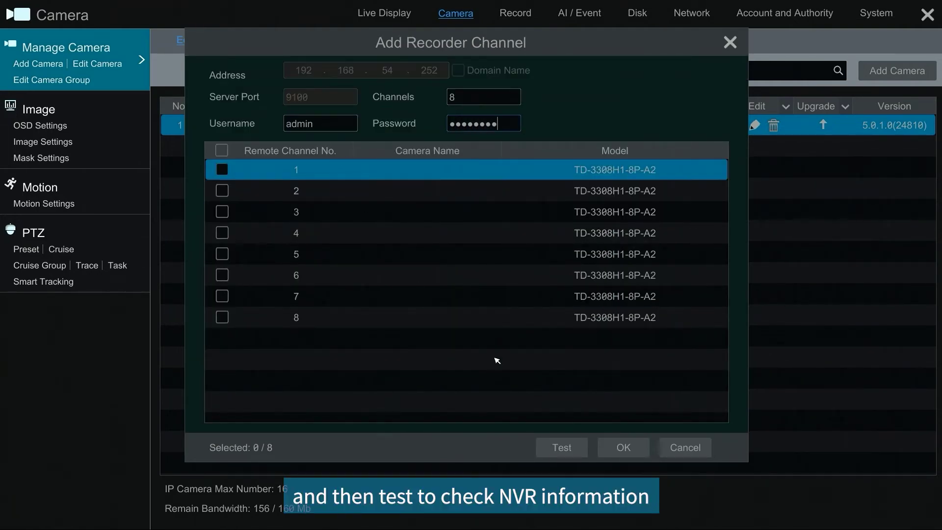
click(562, 447)
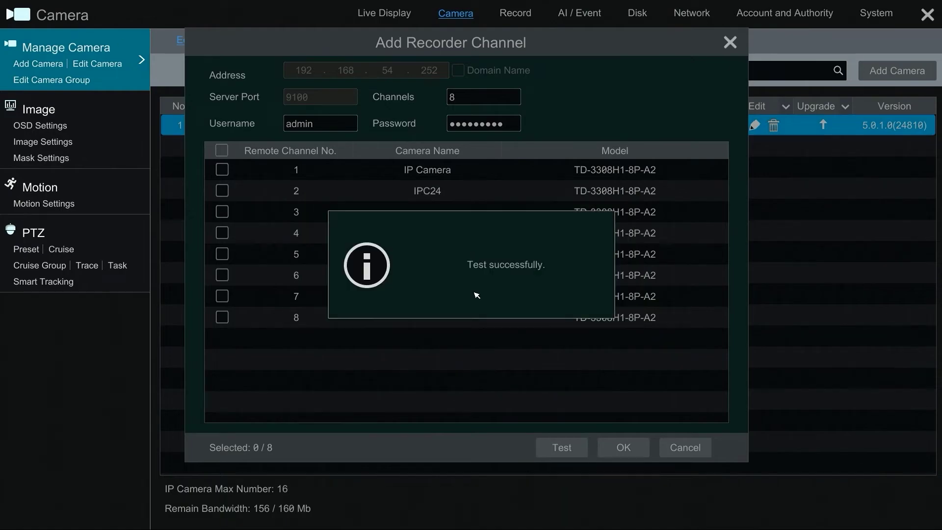
click(228, 297)
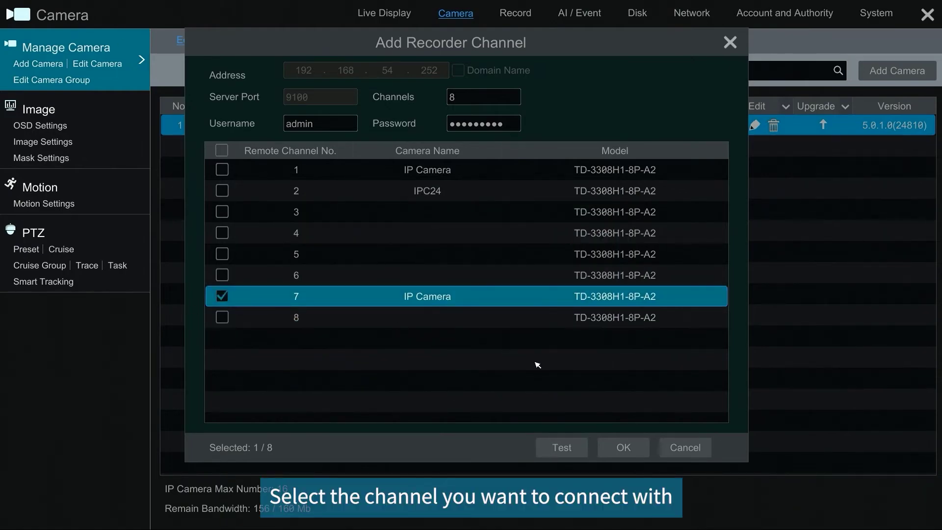
click(627, 448)
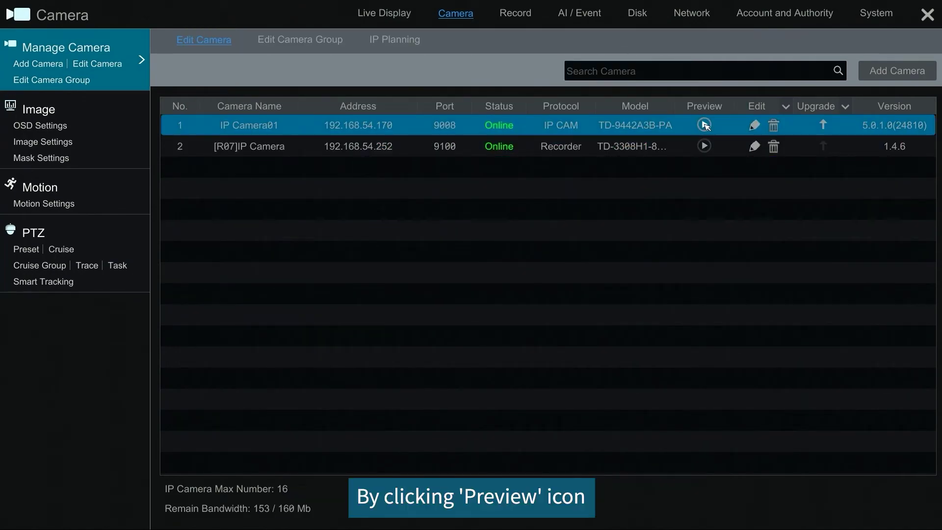
Preview IP Camera01's live image, then view its details and close them unchanged
click(704, 125)
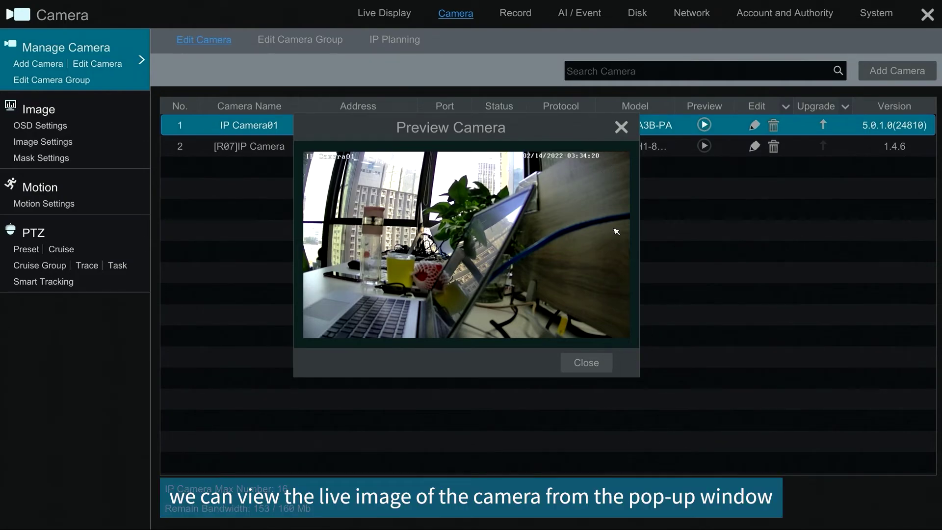
click(621, 128)
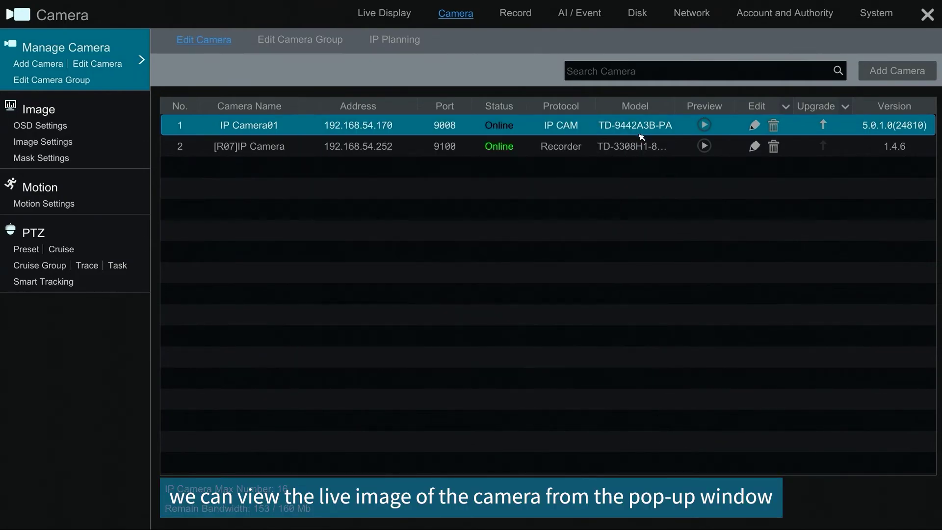
click(755, 126)
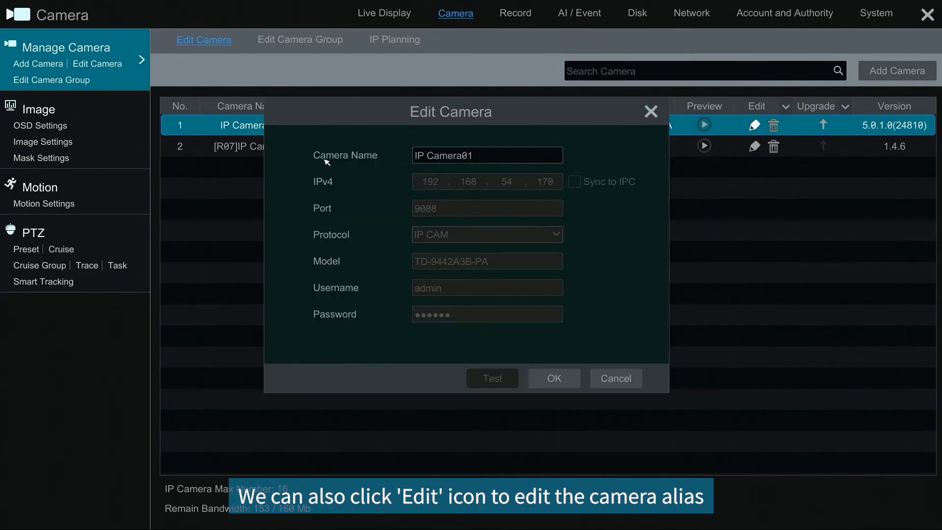
click(554, 379)
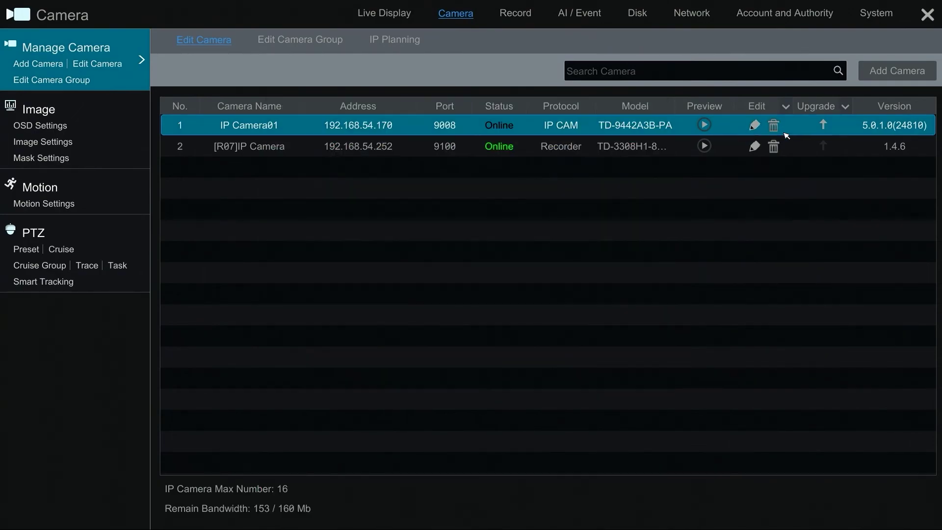
Open Modify IPC Password for IP Camera01 and cancel without changing it
click(786, 107)
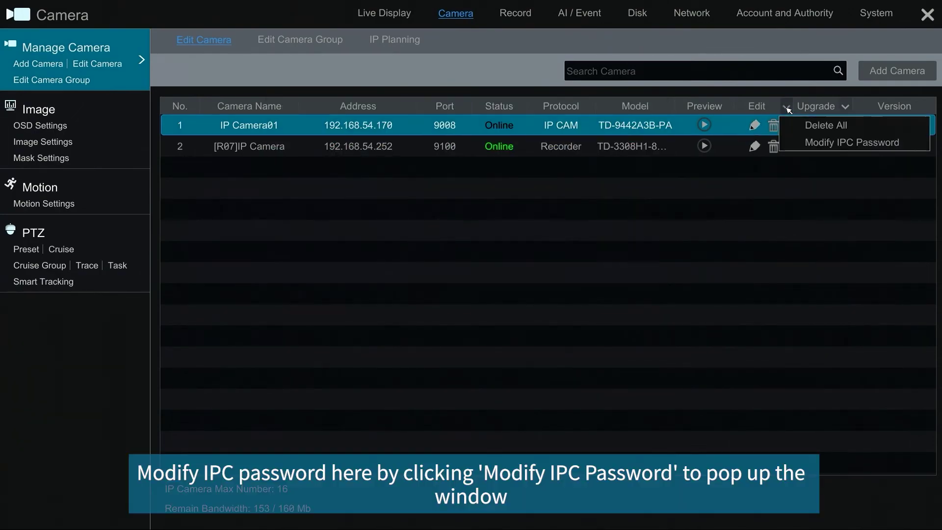
click(813, 143)
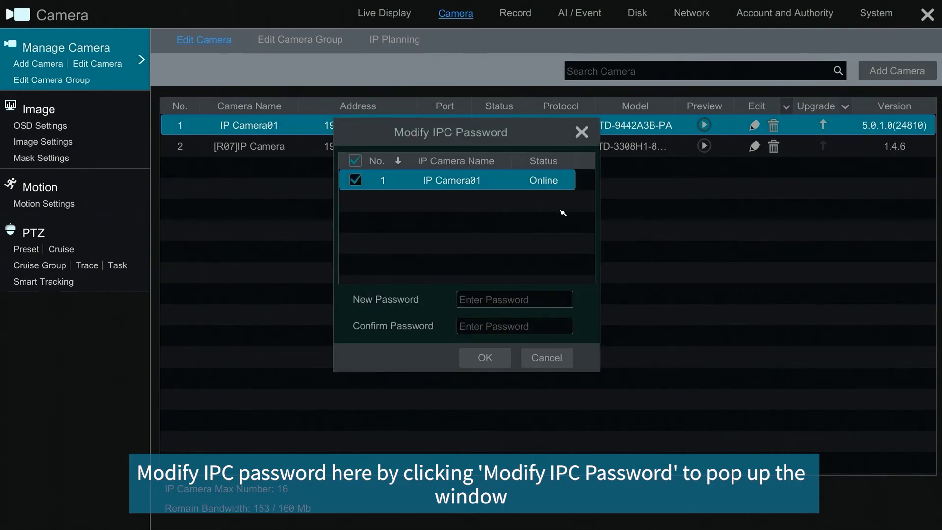
click(483, 299)
click(403, 342)
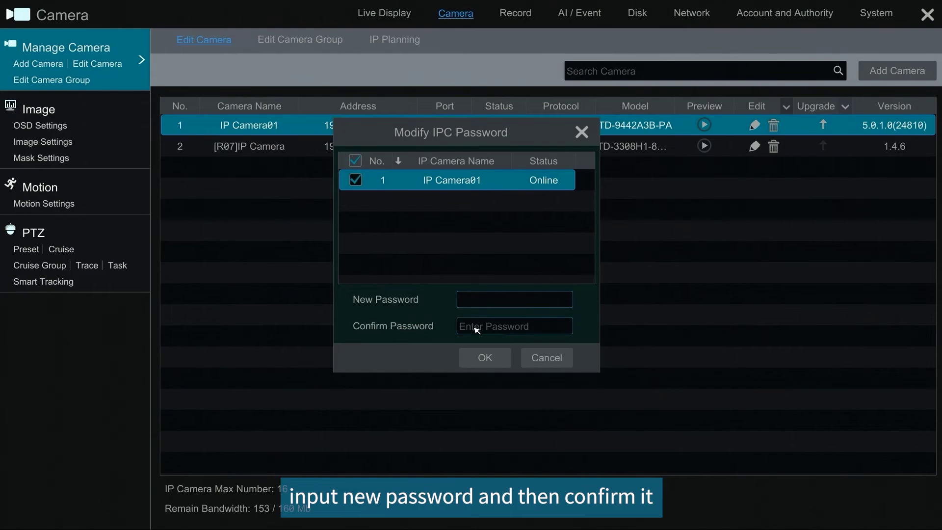
click(546, 358)
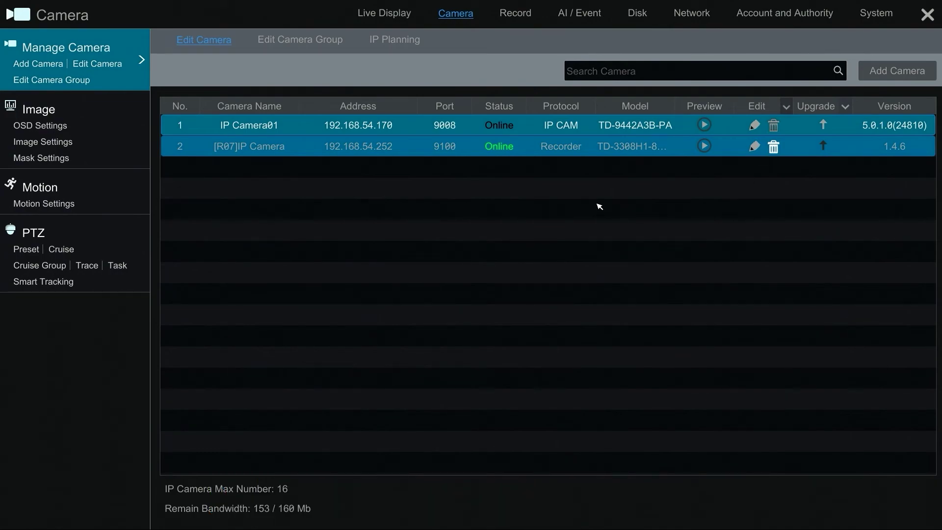
Add camera group '1' with a 10 Secs dwell time containing IP Camera01 and IP Camera
click(284, 43)
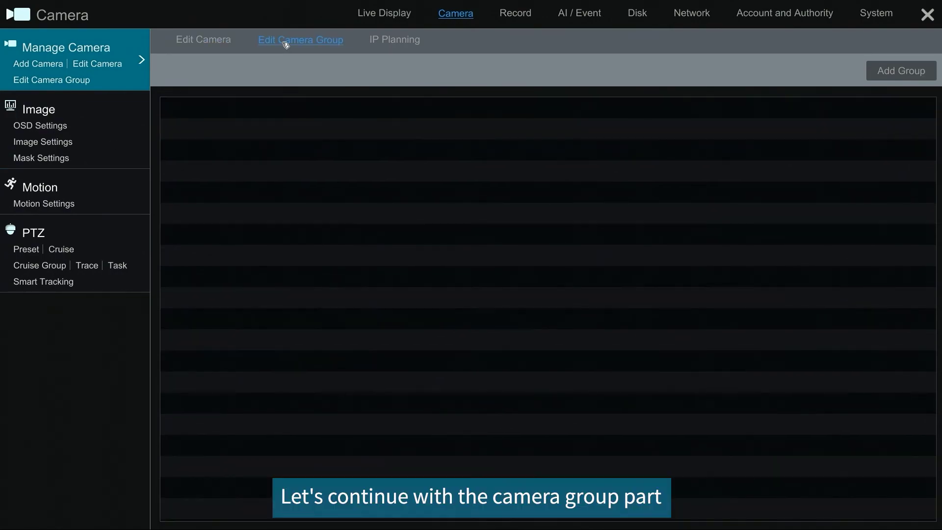
click(891, 73)
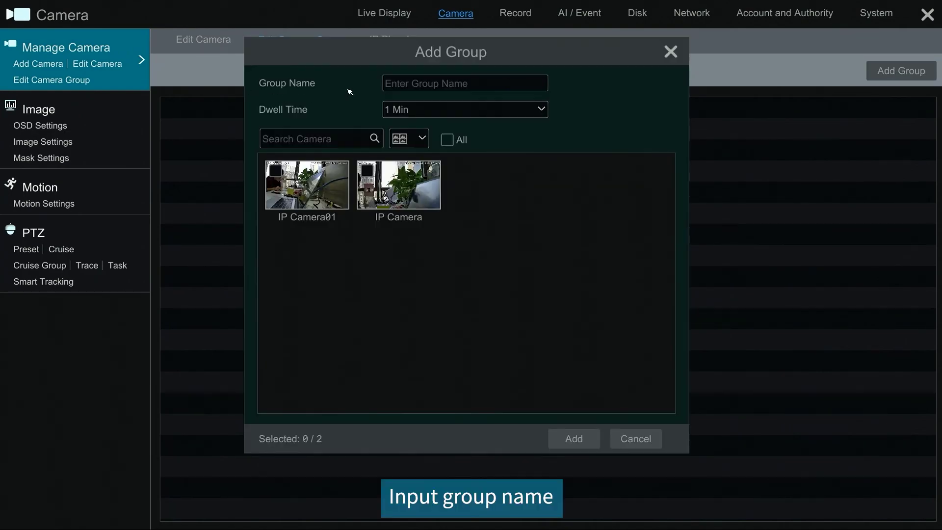
click(411, 84)
click(401, 109)
click(614, 173)
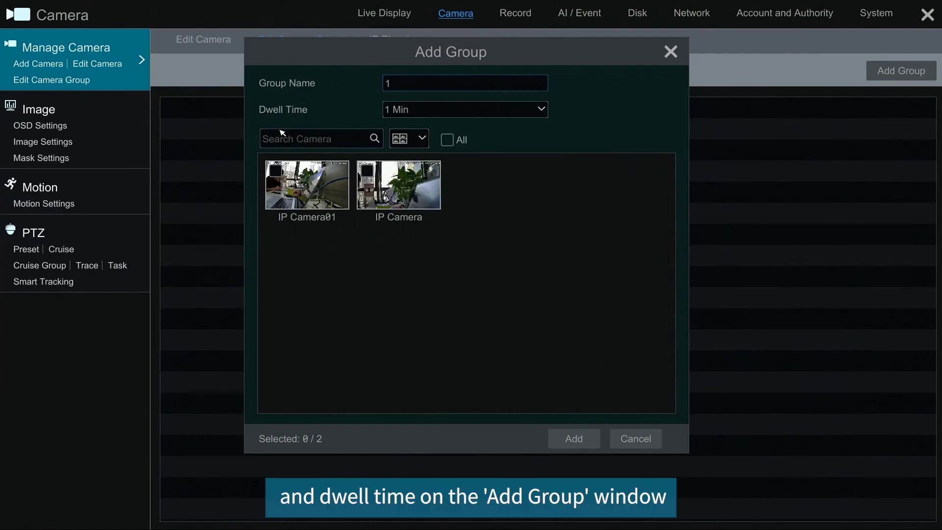
click(424, 116)
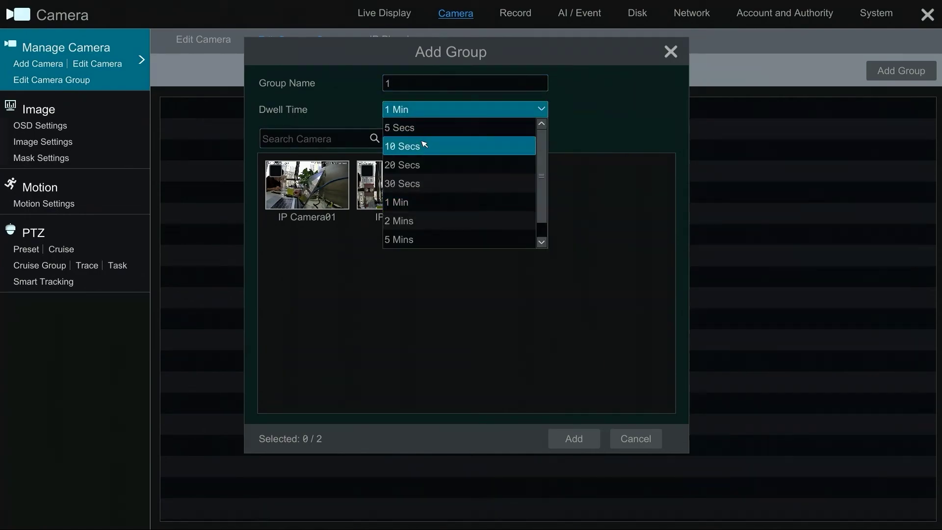
click(425, 144)
click(299, 184)
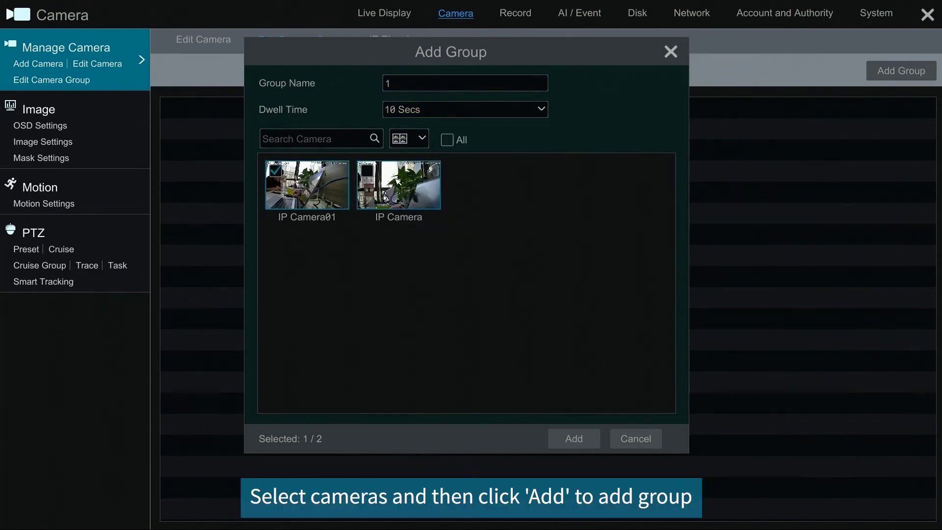
click(398, 182)
click(573, 439)
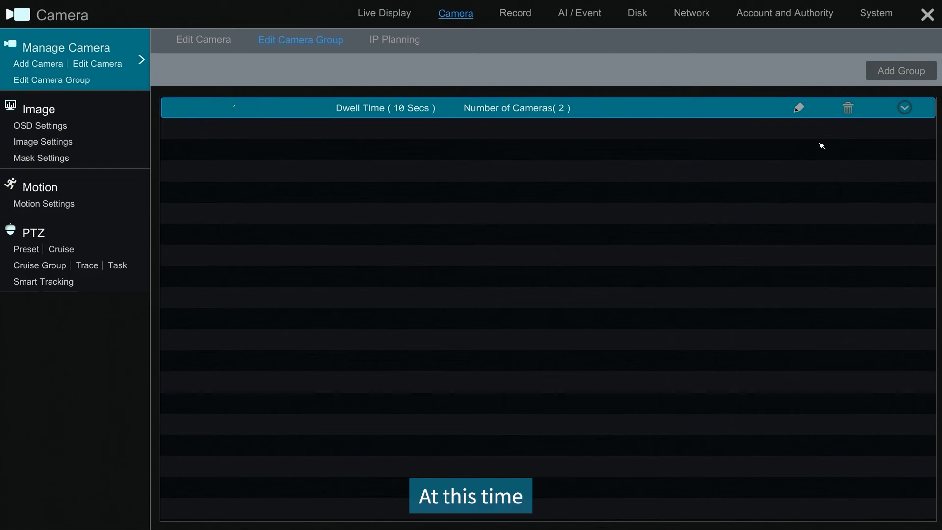
Open group 1's edit and add-camera windows, cancel both, then delete group 1
click(799, 109)
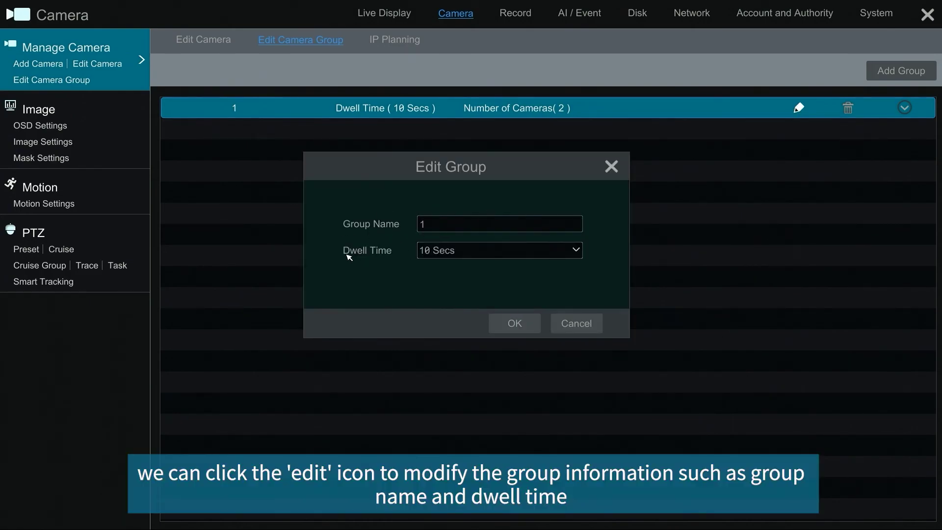
click(573, 323)
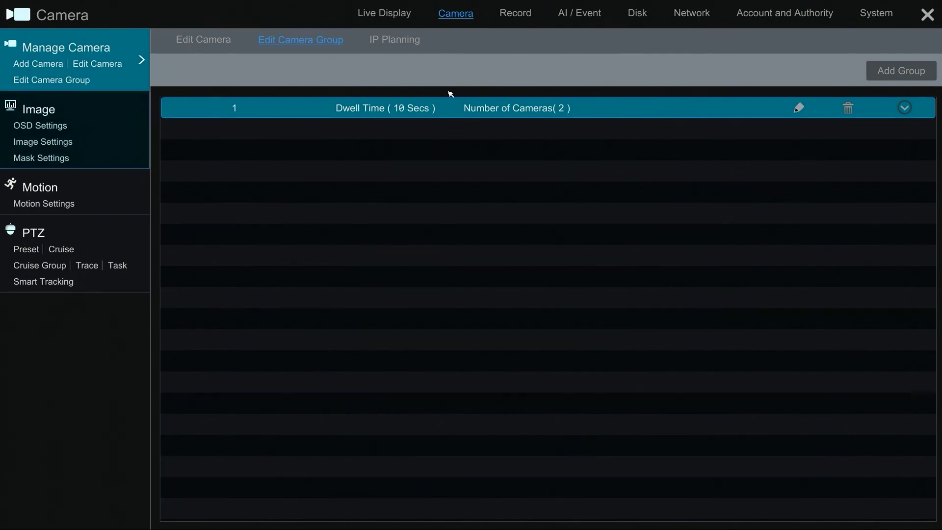
click(435, 108)
click(380, 129)
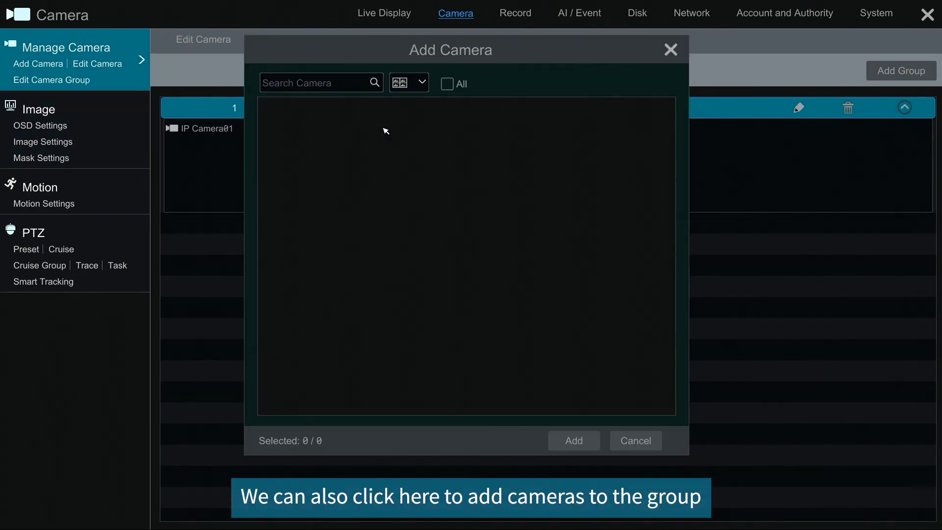
click(635, 443)
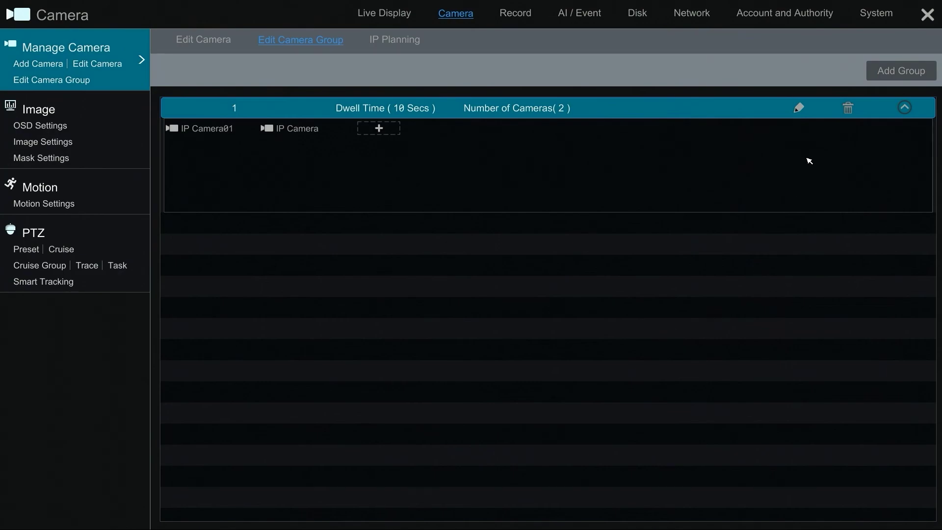
click(849, 109)
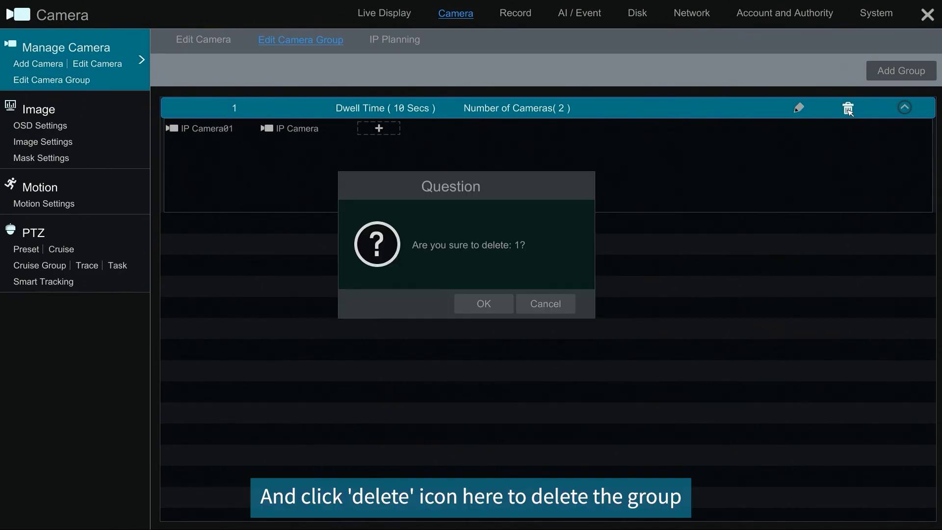
click(480, 309)
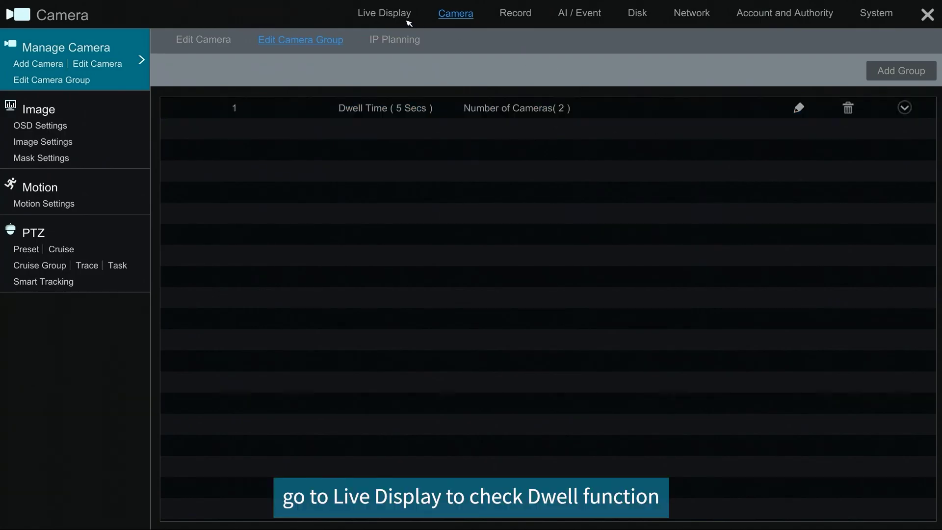
In Live Display, turn on Dwell and drag group 1 onto window 4
click(391, 14)
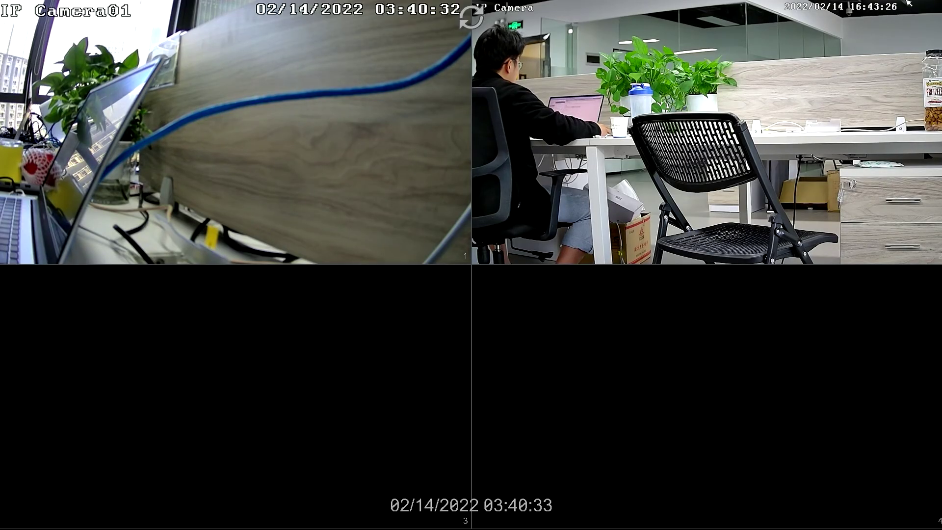
click(283, 512)
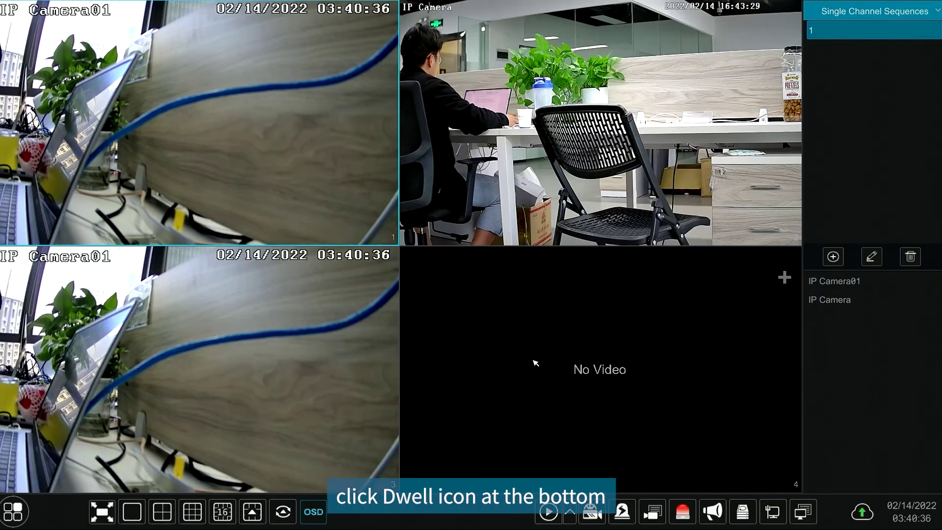
drag(853, 32, 641, 377)
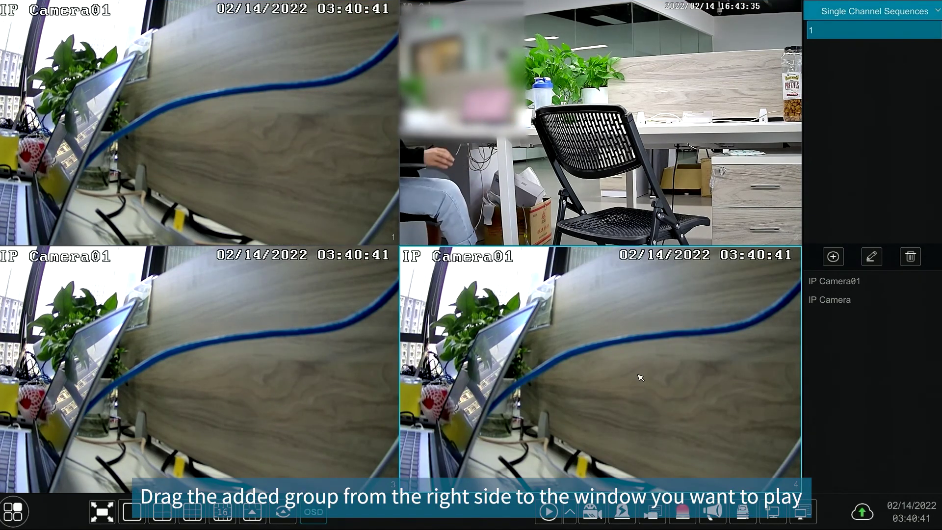